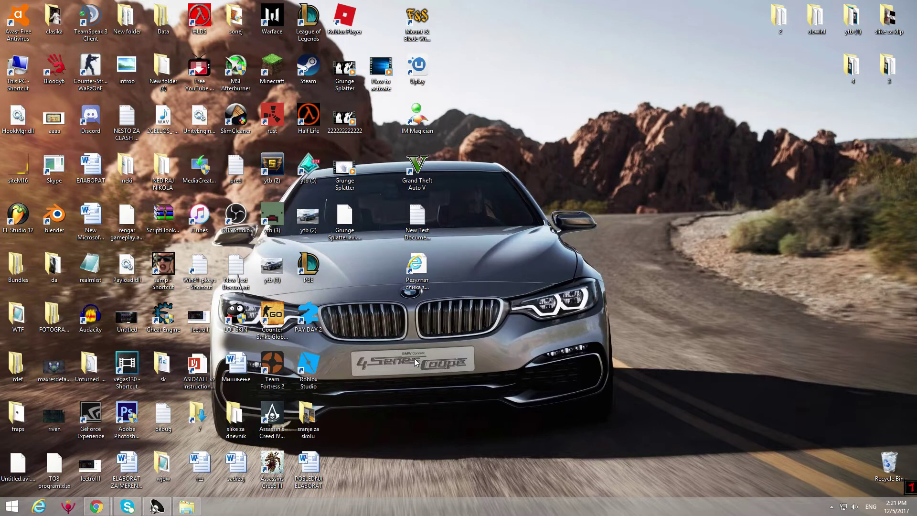
Step: Examine the Free 2D Intro Template #157 video page, highlighting "Sony Vegas Pro" in the video title
{"action": "left_click_drag", "start_coordinate": [636, 257], "coordinate": [525, 184]}
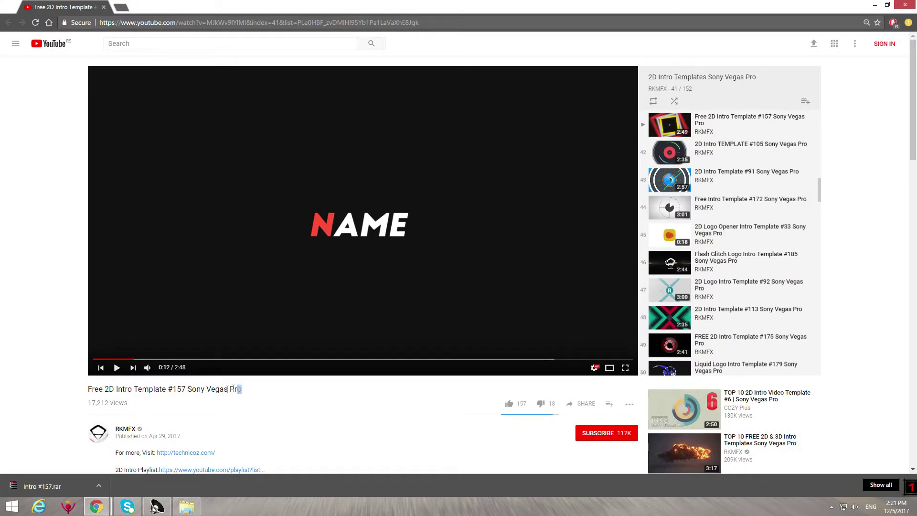
{"action": "left_click_drag", "start_coordinate": [239, 388], "coordinate": [190, 393]}
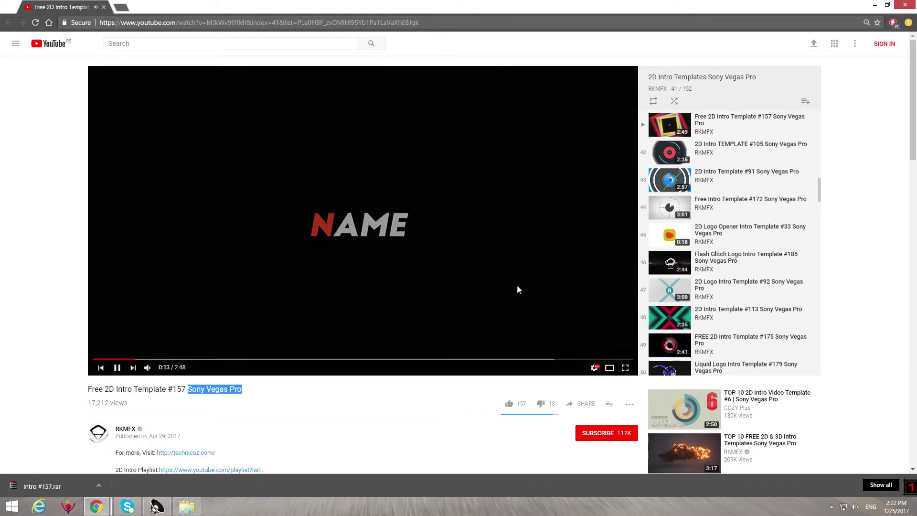
{"action": "key", "text": "space"}
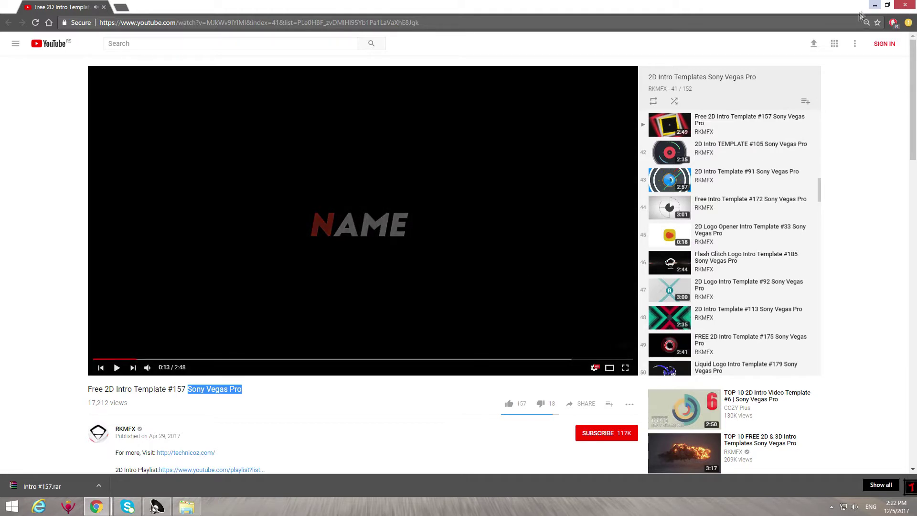
{"action": "left_click", "coordinate": [873, 5]}
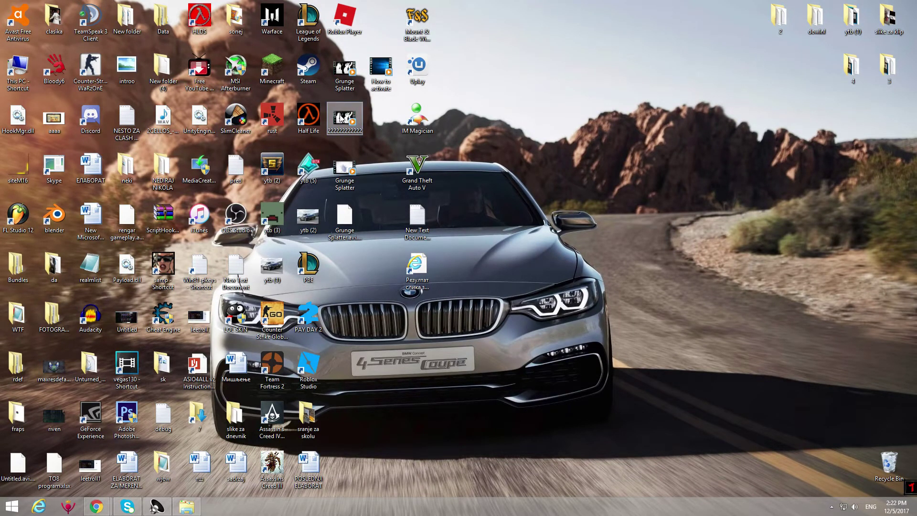
Step: Play the Grunge Splatter video saved on the desktop as a sample intro and close the player
{"action": "double_click", "coordinate": [340, 182]}
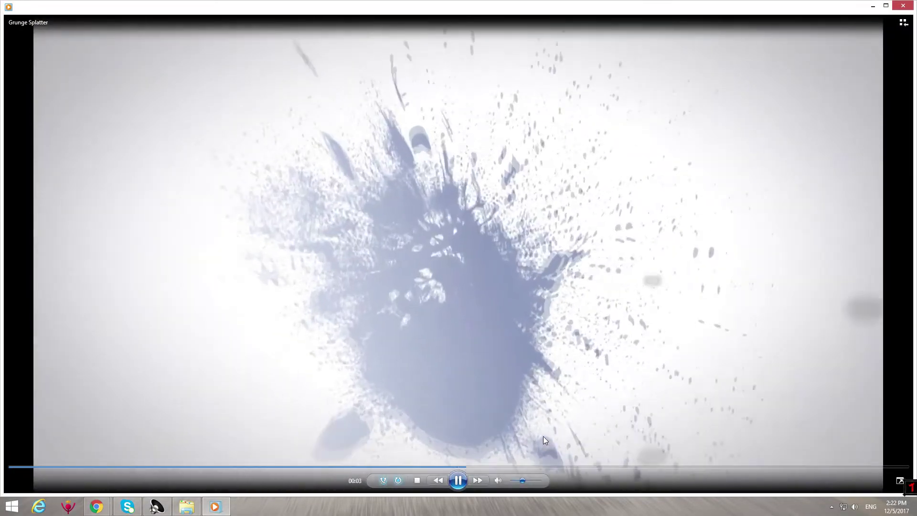
{"action": "left_click", "coordinate": [902, 5]}
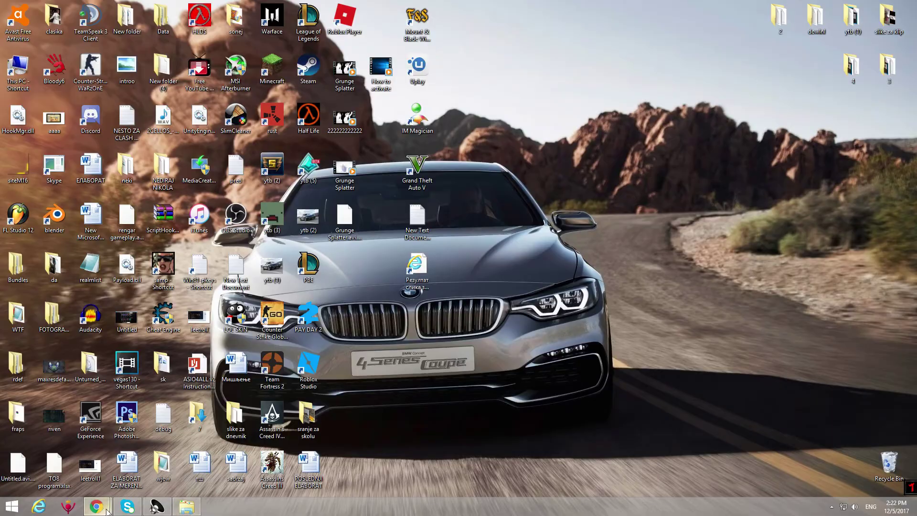
Step: Search YouTube in Chrome for "sony vegas intro templates" and minimize the browser
{"action": "mouse_move", "coordinate": [96, 505]}
{"action": "left_click", "coordinate": [168, 454]}
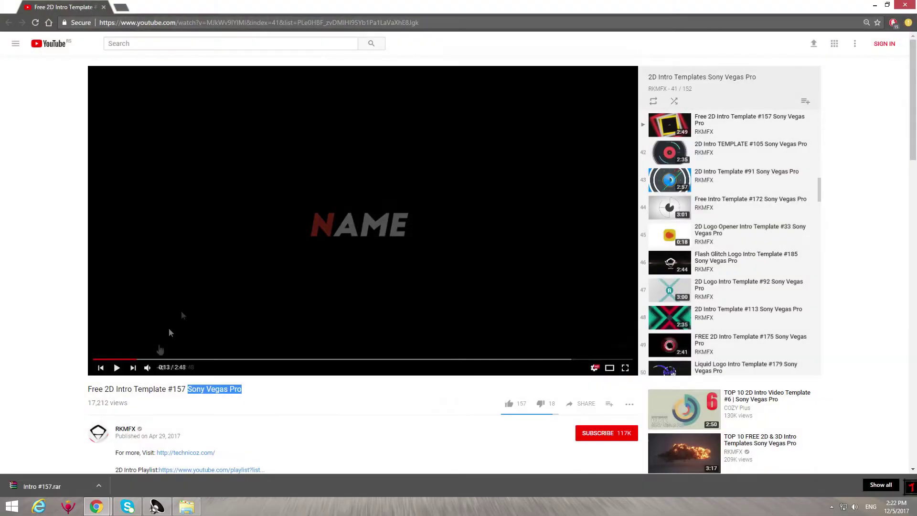
{"action": "left_click", "coordinate": [164, 40]}
{"action": "type", "text": "sony vegas intro"}
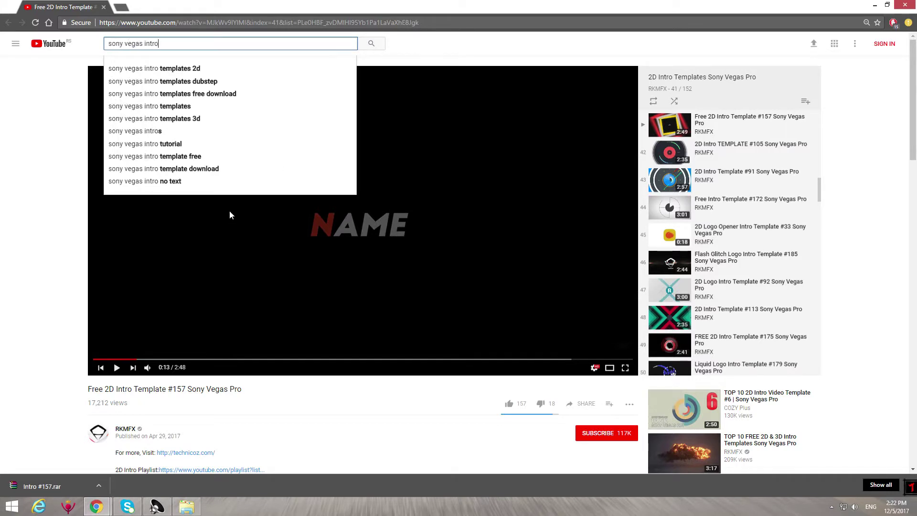
{"action": "type", "text": " templates"}
{"action": "key", "text": "Return"}
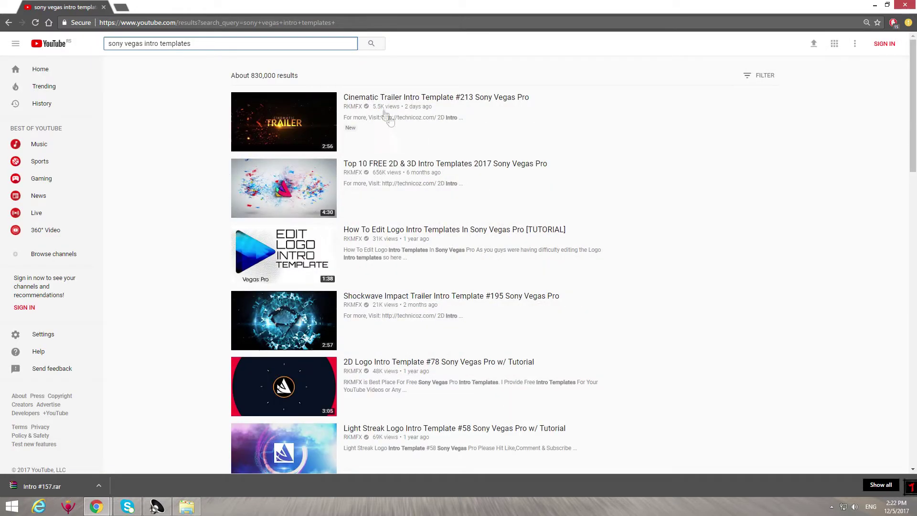
{"action": "left_click", "coordinate": [874, 6]}
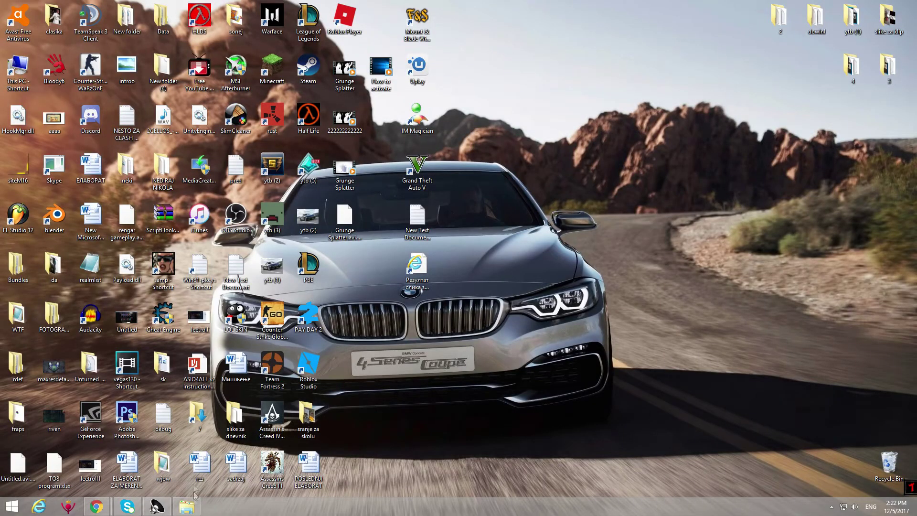
Step: Open the Intro #157 project file from the downloaded template folder in Vegas Pro
{"action": "left_click", "coordinate": [186, 506]}
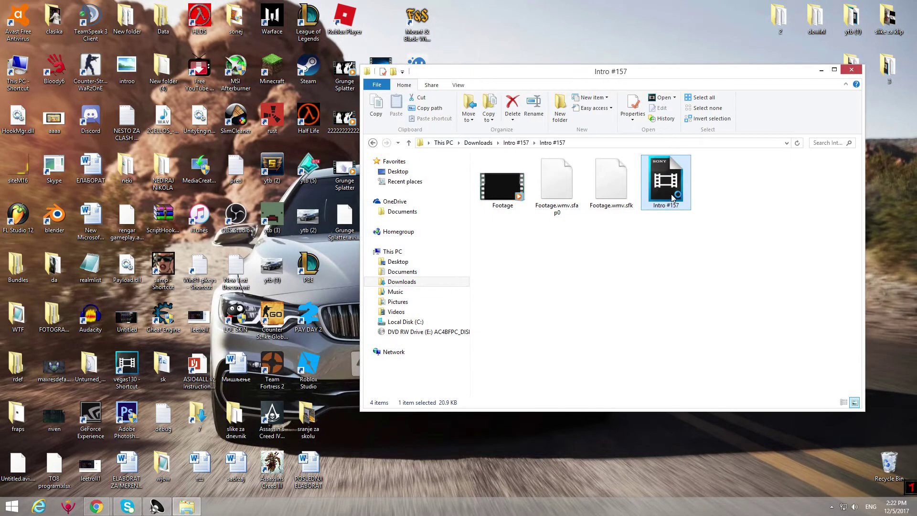
{"action": "double_click", "coordinate": [673, 198]}
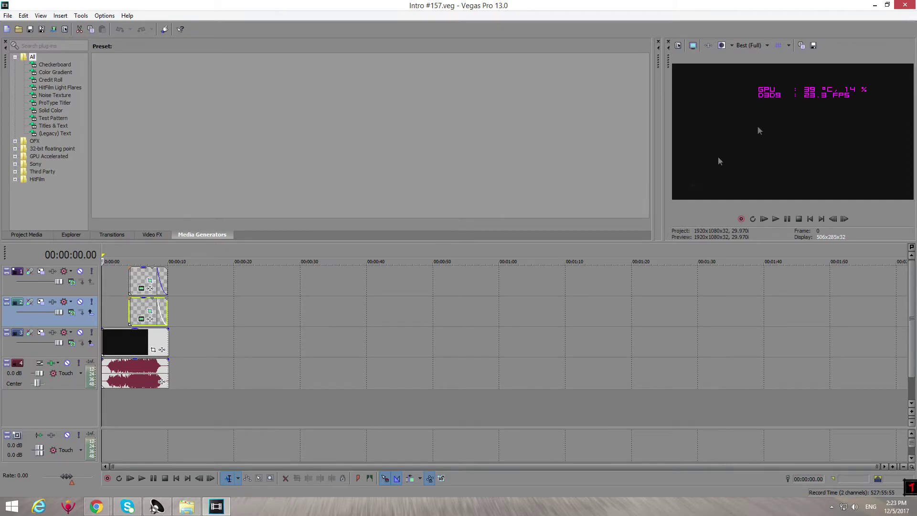
{"action": "left_click", "coordinate": [875, 6]}
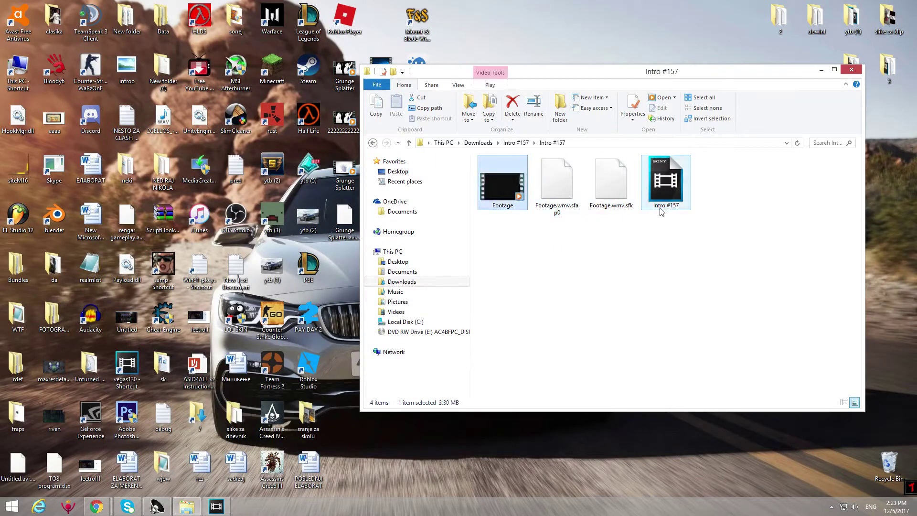
{"action": "left_click", "coordinate": [220, 506]}
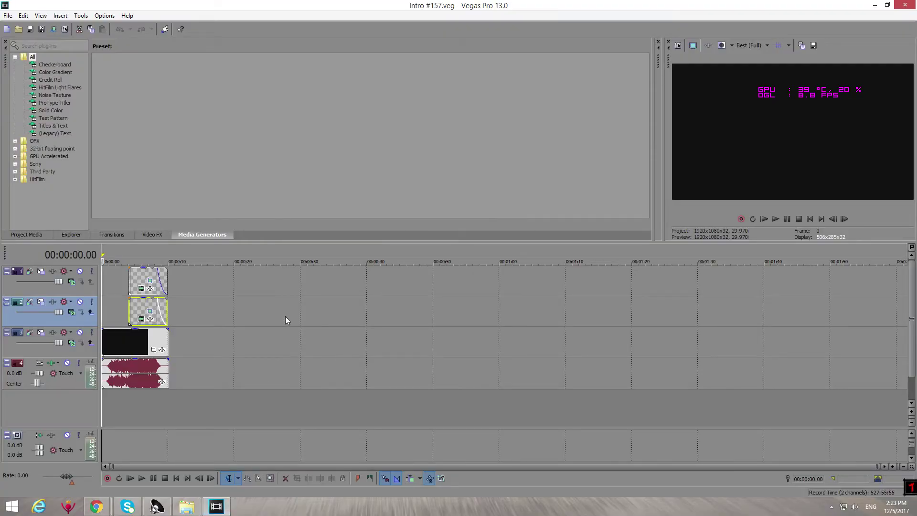
Step: Play the intro in the preview from the beginning and return the playhead to the start
{"action": "key", "text": "space"}
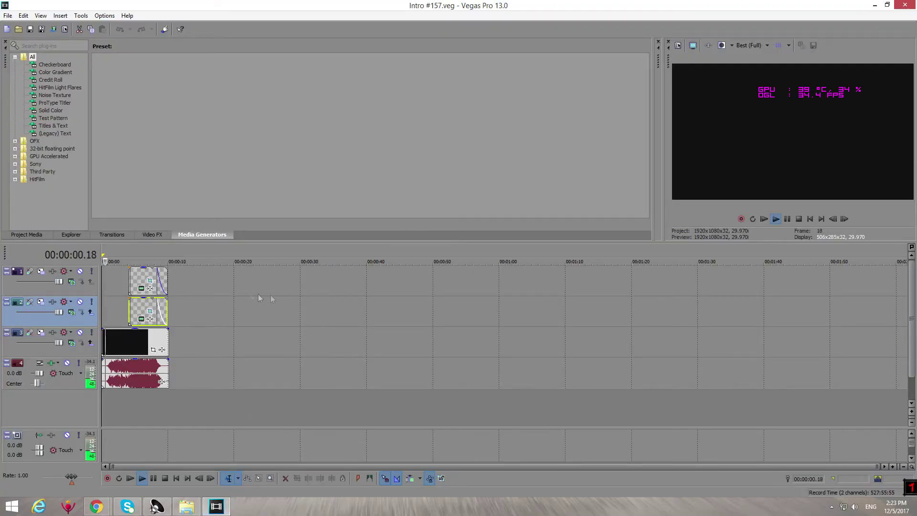
{"action": "left_click", "coordinate": [786, 220]}
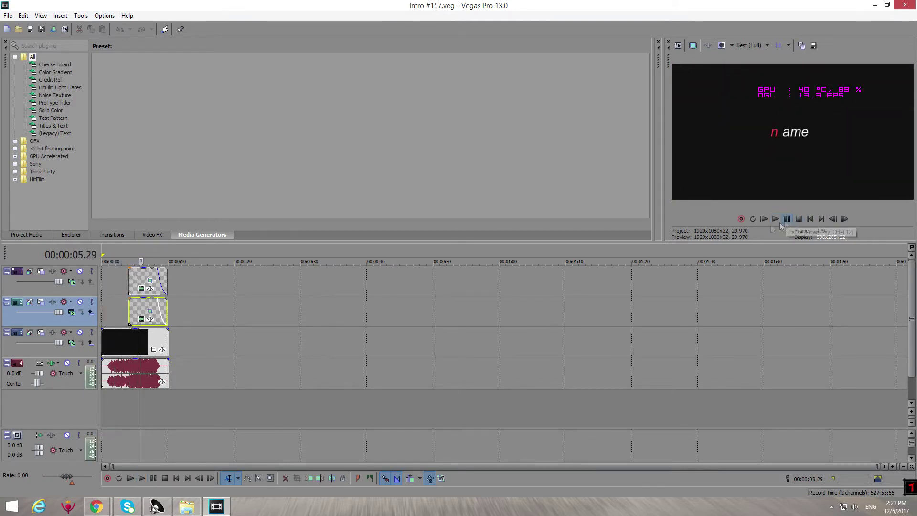
{"action": "left_click", "coordinate": [103, 254]}
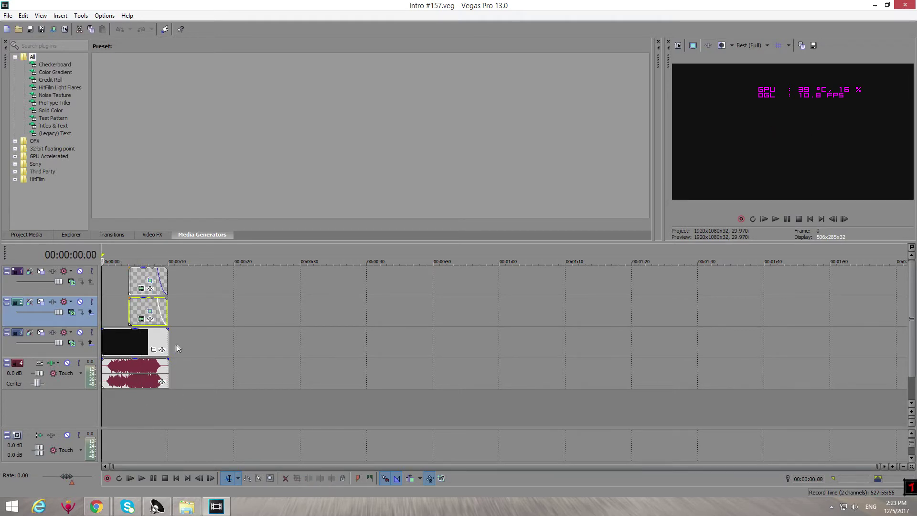
Step: Examine the two text events on tracks 1 and 2 against the "n" and "ame" text in the preview
{"action": "scroll", "coordinate": [167, 349], "scroll_direction": "up", "scroll_amount": 3}
{"action": "scroll", "coordinate": [167, 349], "scroll_direction": "up", "scroll_amount": 2}
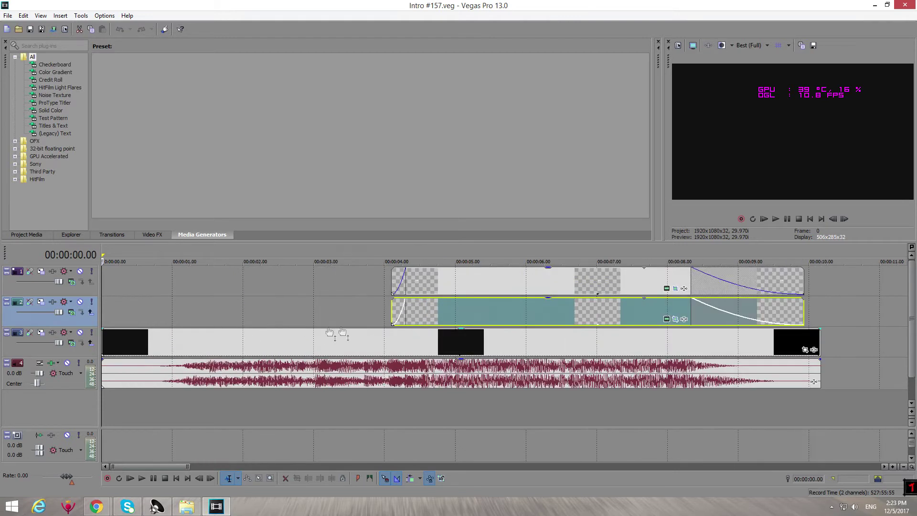
{"action": "left_click", "coordinate": [448, 314]}
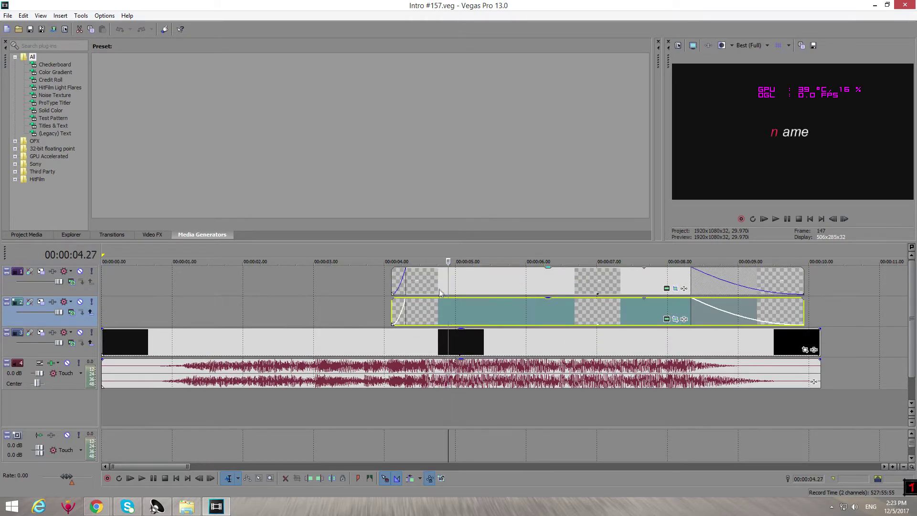
{"action": "left_click", "coordinate": [438, 286]}
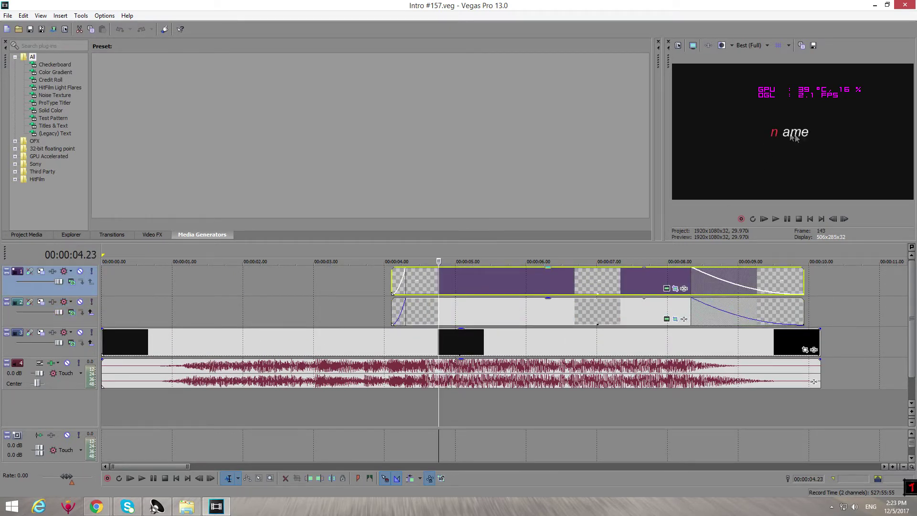
{"action": "left_click", "coordinate": [405, 314]}
Step: Edit the generated media of the track 1 text event and set the font of "ame" to Againts
{"action": "left_click", "coordinate": [428, 285]}
{"action": "right_click", "coordinate": [435, 280]}
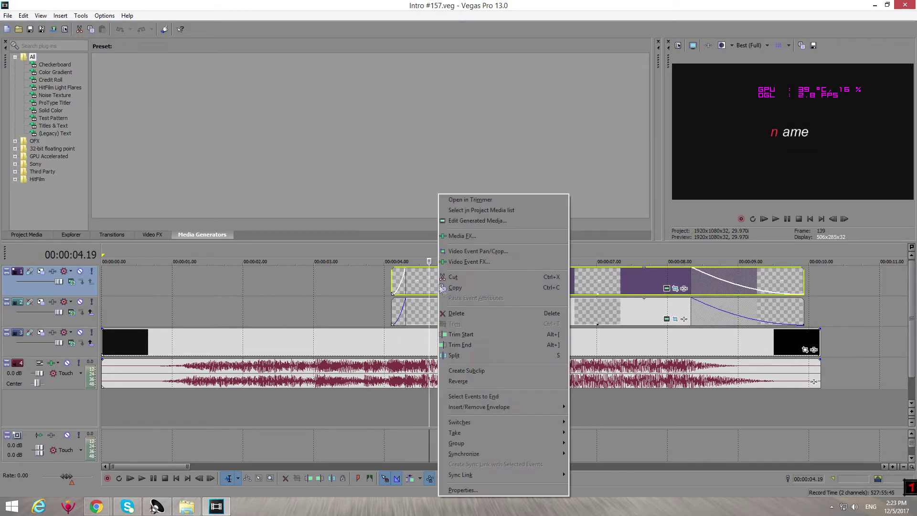
{"action": "right_click", "coordinate": [417, 284]}
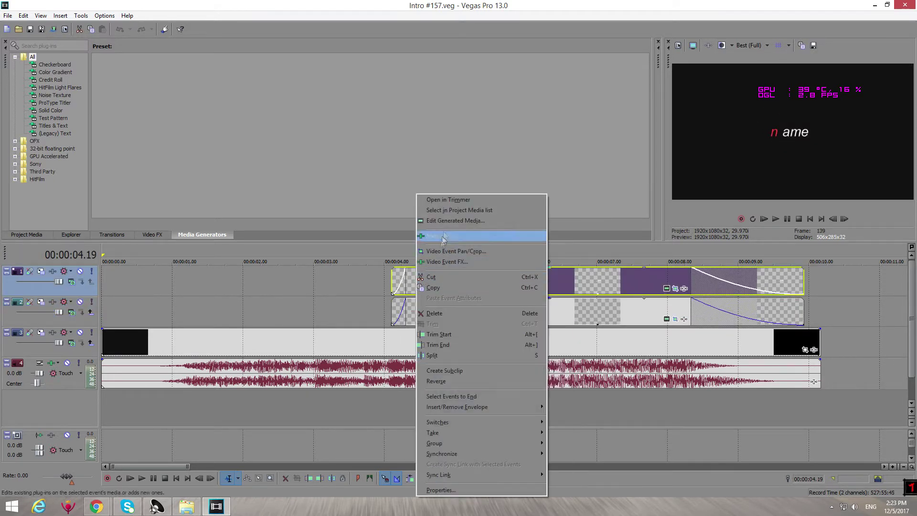
{"action": "left_click", "coordinate": [409, 287]}
{"action": "right_click", "coordinate": [417, 285]}
{"action": "left_click", "coordinate": [452, 221]}
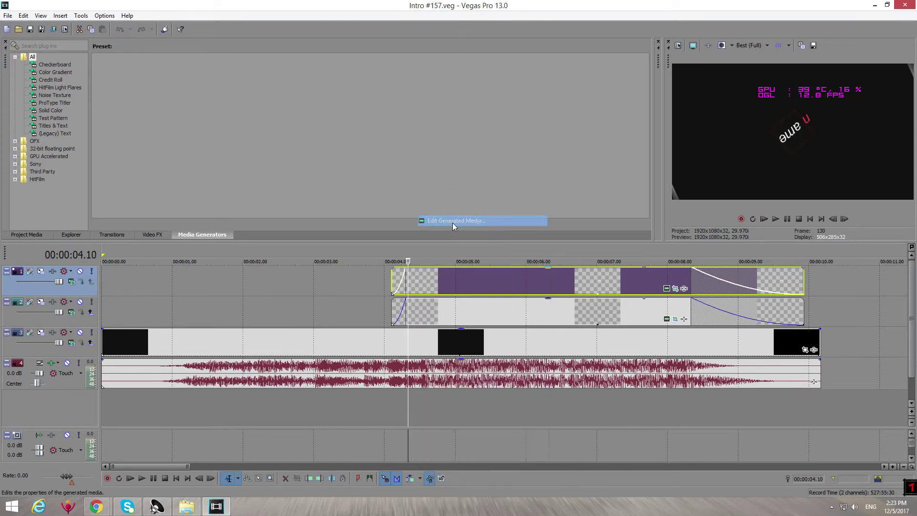
{"action": "left_click_drag", "start_coordinate": [500, 229], "coordinate": [407, 222]}
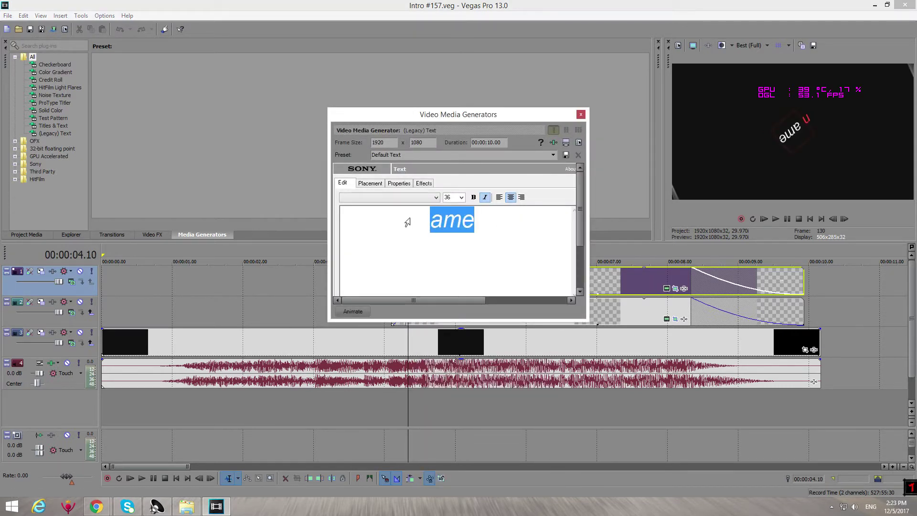
{"action": "left_click", "coordinate": [395, 197]}
{"action": "scroll", "coordinate": [396, 283], "scroll_direction": "down", "scroll_amount": 4}
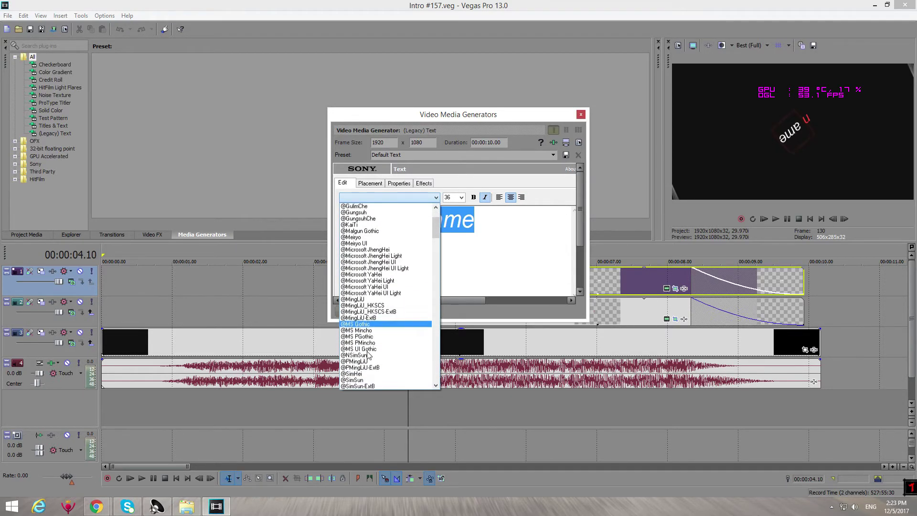
{"action": "scroll", "coordinate": [368, 354], "scroll_direction": "down", "scroll_amount": 4}
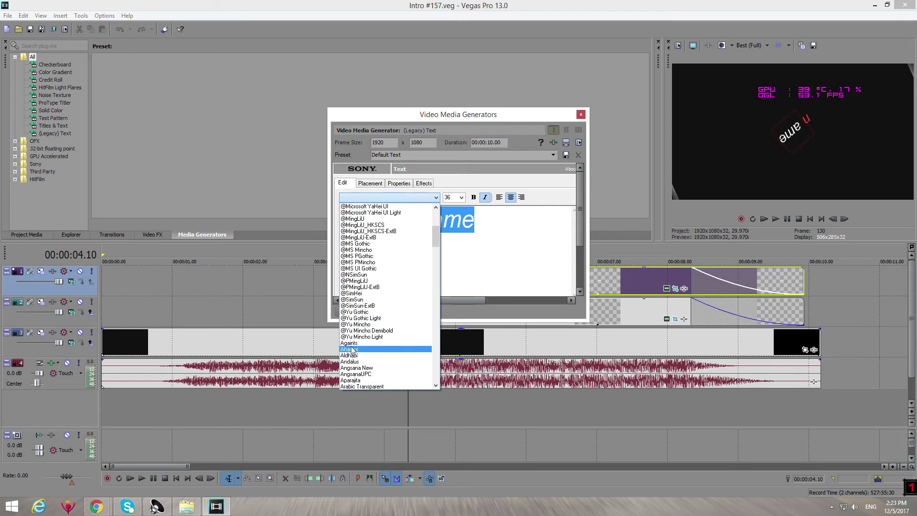
{"action": "left_click", "coordinate": [352, 342]}
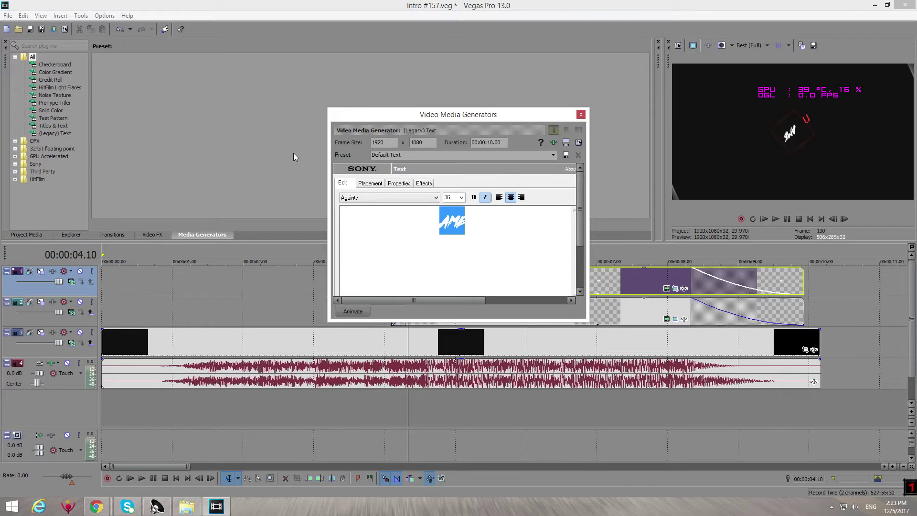
Step: Replace the "ame" text with "OJKEZ", check it in the preview near 4.25 on the timeline, and close the text settings
{"action": "type", "text": "OJKEZ"}
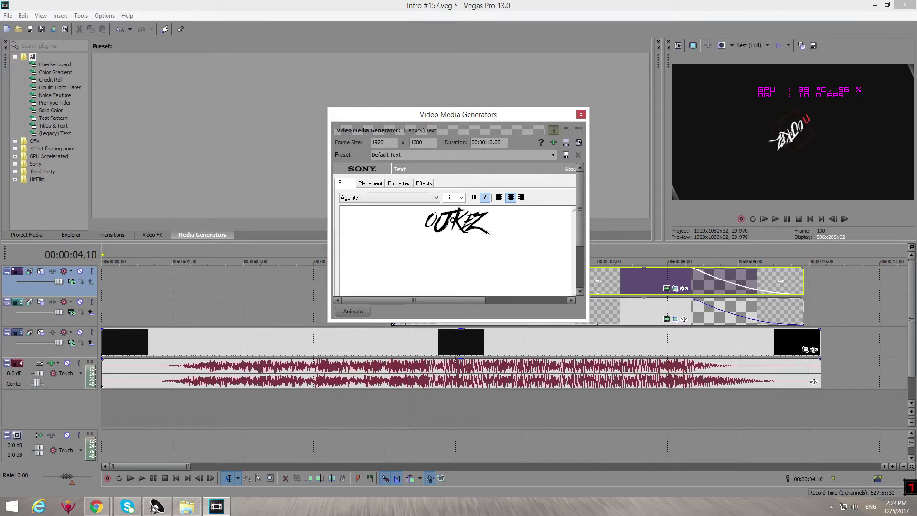
{"action": "left_click_drag", "start_coordinate": [424, 117], "coordinate": [120, 110]}
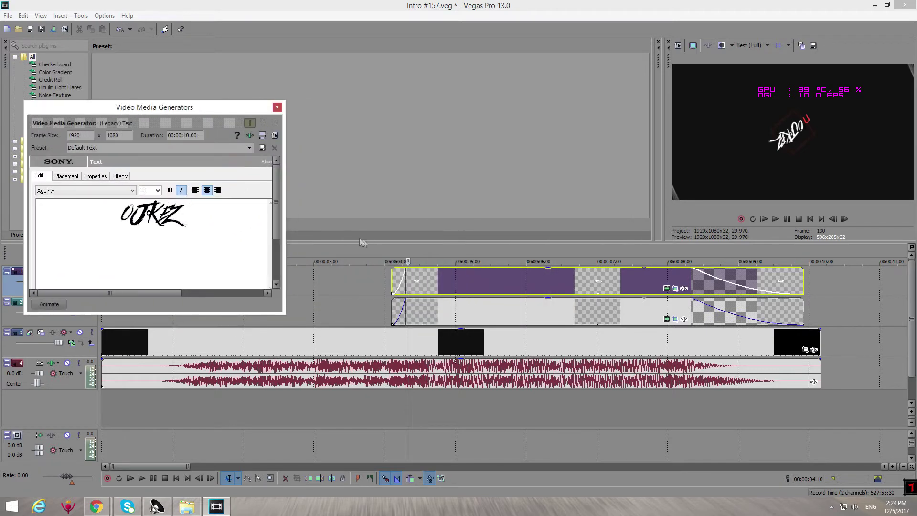
{"action": "left_click", "coordinate": [402, 255]}
{"action": "left_click_drag", "start_coordinate": [400, 258], "coordinate": [443, 254]}
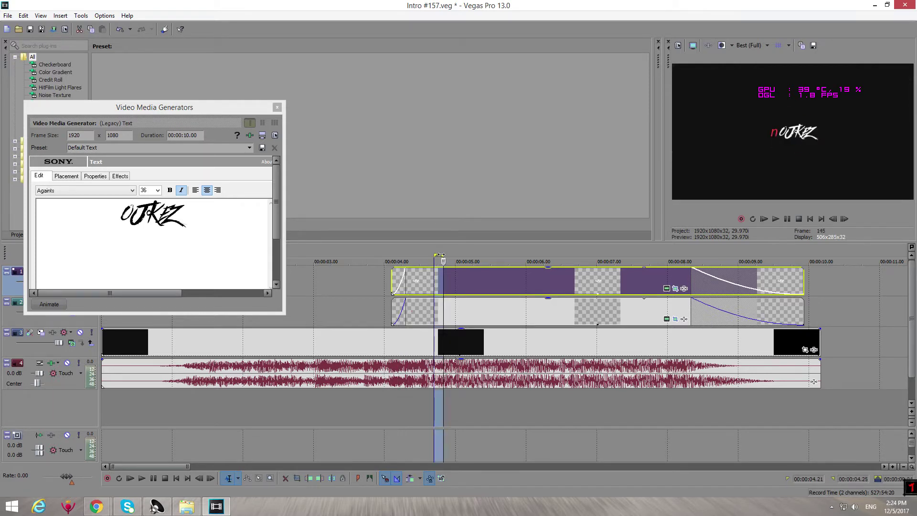
{"action": "left_click_drag", "start_coordinate": [180, 111], "coordinate": [347, 120]}
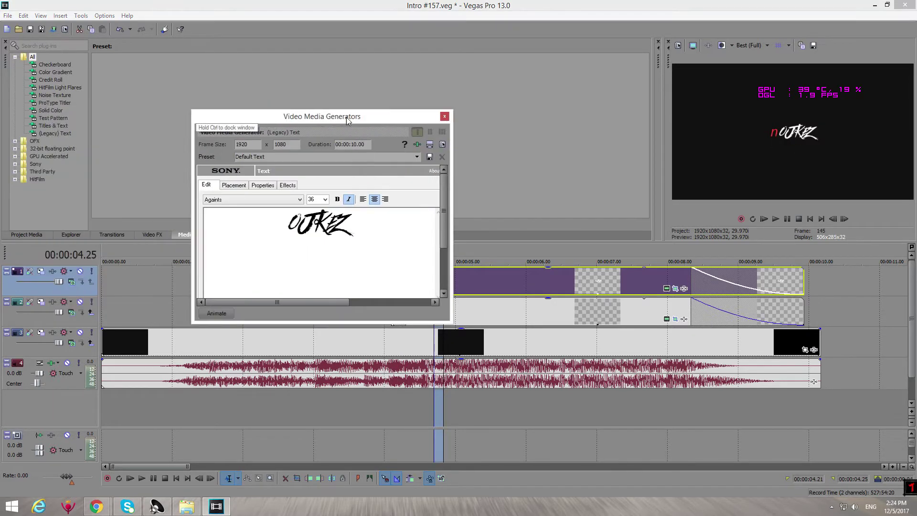
{"action": "key", "text": "ctrl+a"}
{"action": "type", "text": "OJKEZ"}
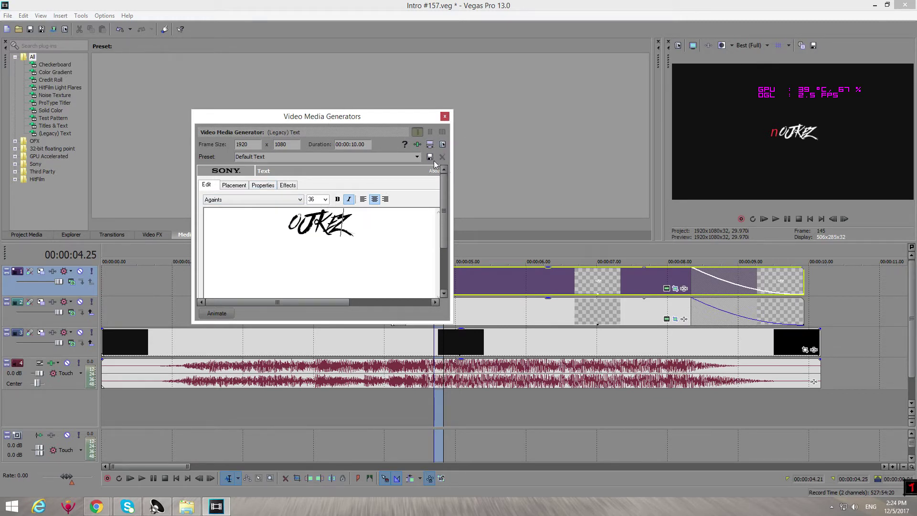
{"action": "left_click", "coordinate": [445, 117]}
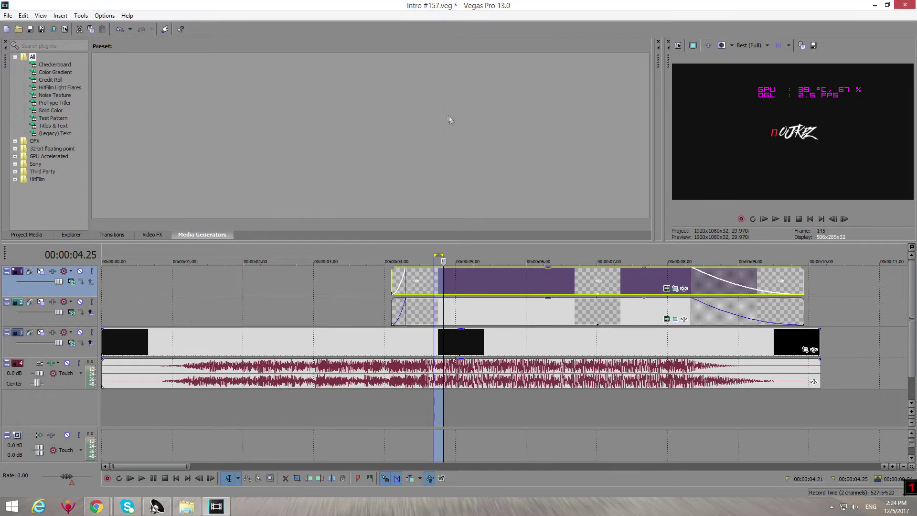
Step: Edit the generated media of the track 2 text event and replace its "n" text with "B"
{"action": "left_click", "coordinate": [486, 319]}
{"action": "right_click", "coordinate": [485, 319]}
{"action": "right_click", "coordinate": [474, 310]}
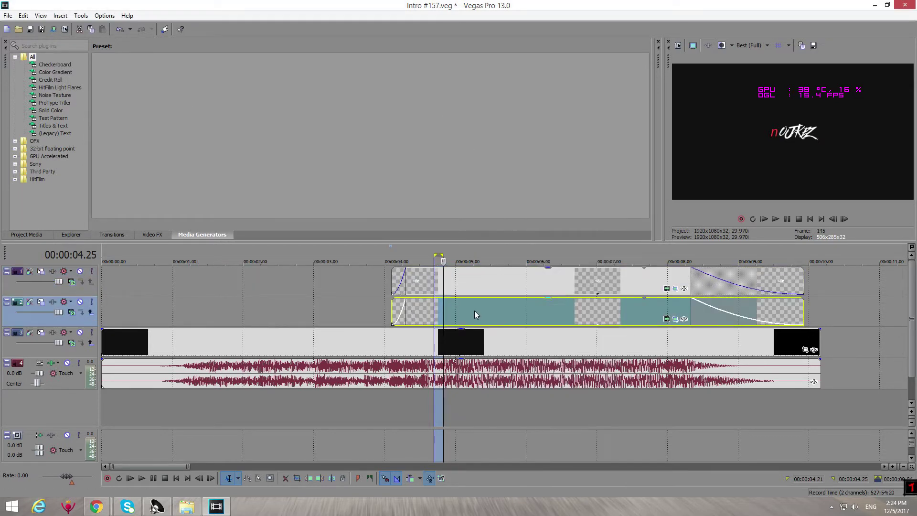
{"action": "right_click", "coordinate": [474, 309]}
{"action": "left_click", "coordinate": [511, 206]}
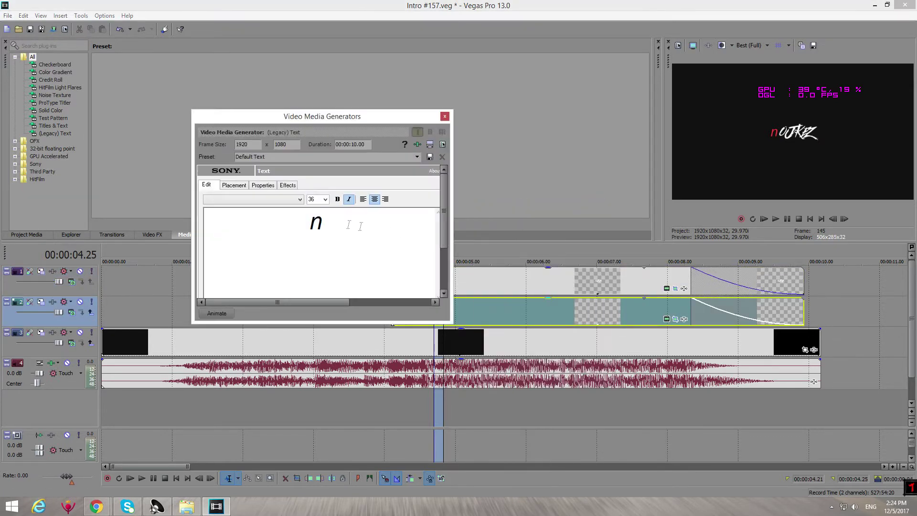
{"action": "double_click", "coordinate": [310, 215]}
{"action": "type", "text": "B"}
Step: Set the font of the "B" text to Againts
{"action": "left_click_drag", "start_coordinate": [329, 225], "coordinate": [261, 221]}
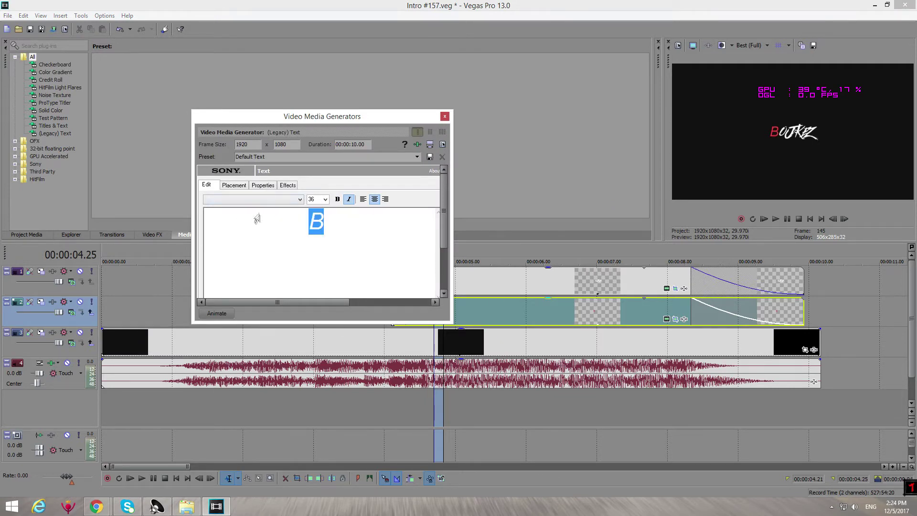
{"action": "left_click", "coordinate": [267, 199]}
{"action": "scroll", "coordinate": [236, 334], "scroll_direction": "down", "scroll_amount": 3}
{"action": "scroll", "coordinate": [235, 367], "scroll_direction": "down", "scroll_amount": 5}
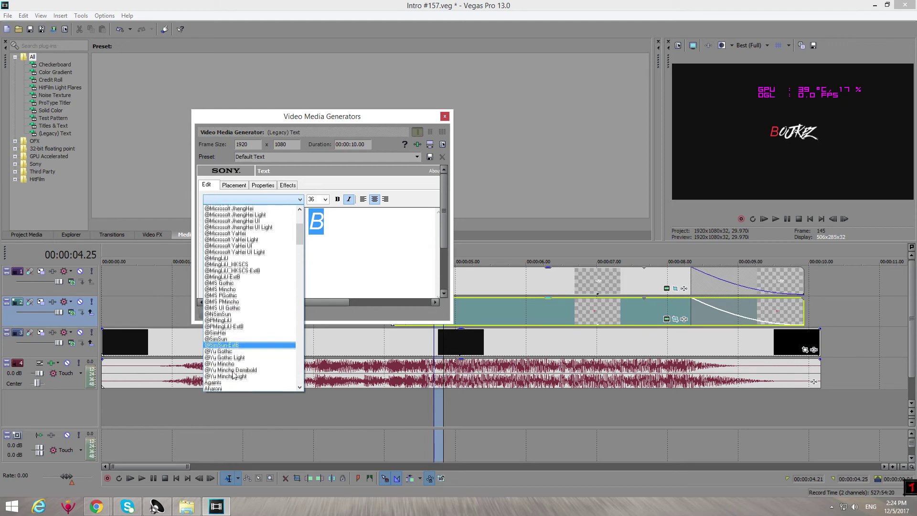
{"action": "left_click", "coordinate": [233, 365]}
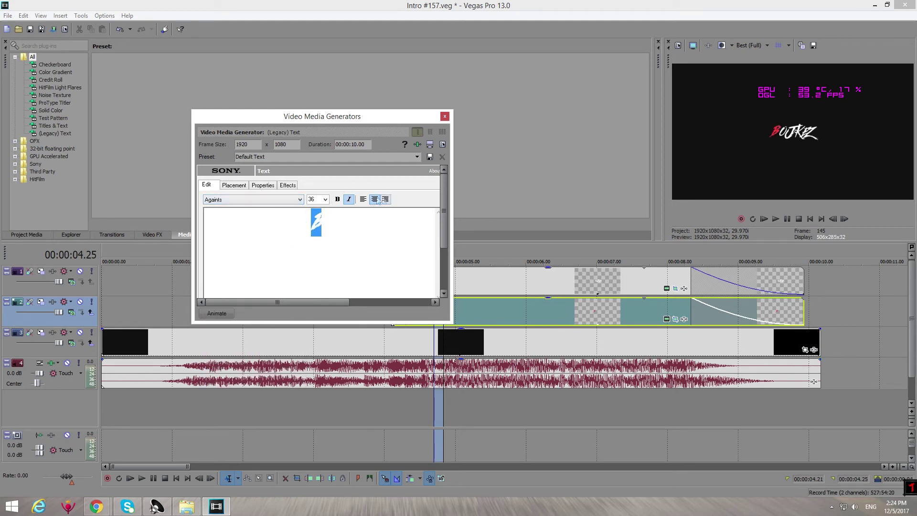
Step: Check the placement settings of the "B" text, set its font size to 50, and close the text settings
{"action": "left_click", "coordinate": [228, 185]}
{"action": "left_click", "coordinate": [215, 186]}
{"action": "left_click", "coordinate": [237, 189]}
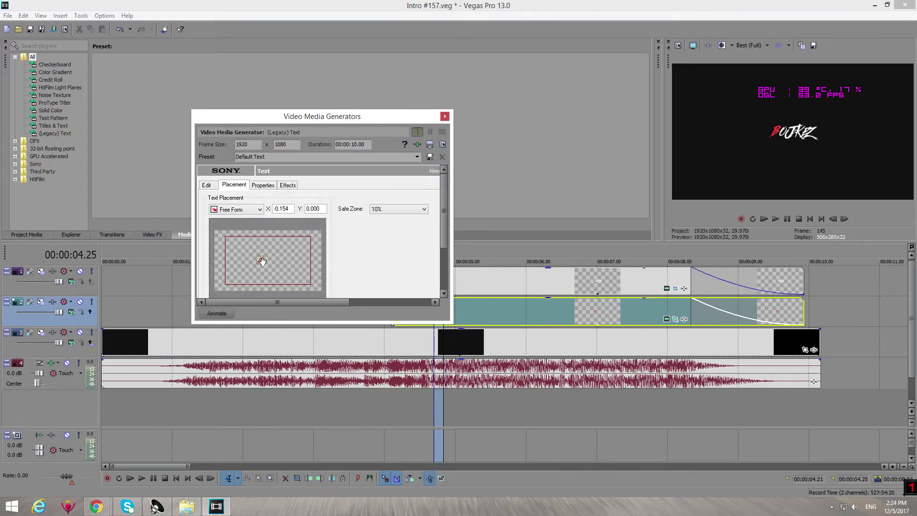
{"action": "left_click", "coordinate": [206, 186]}
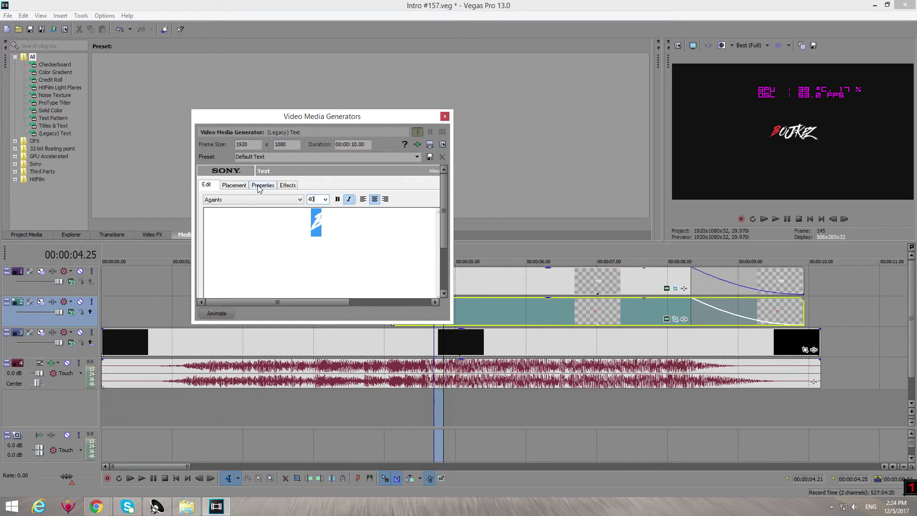
{"action": "left_click", "coordinate": [331, 258]}
{"action": "left_click_drag", "start_coordinate": [340, 249], "coordinate": [273, 216]}
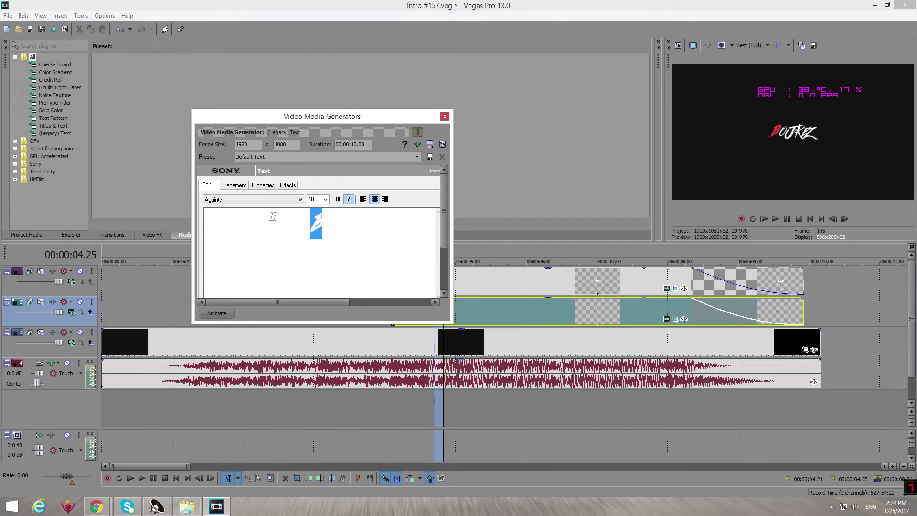
{"action": "left_click", "coordinate": [340, 233]}
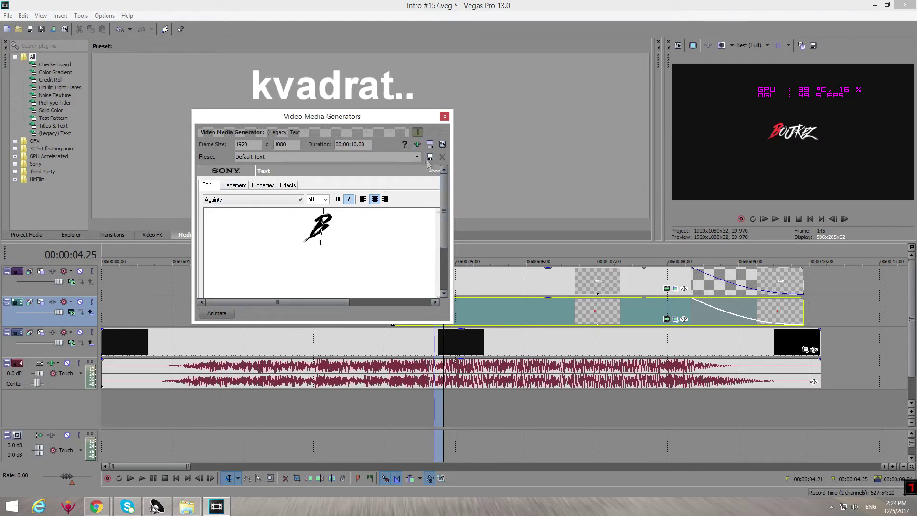
{"action": "left_click", "coordinate": [445, 116]}
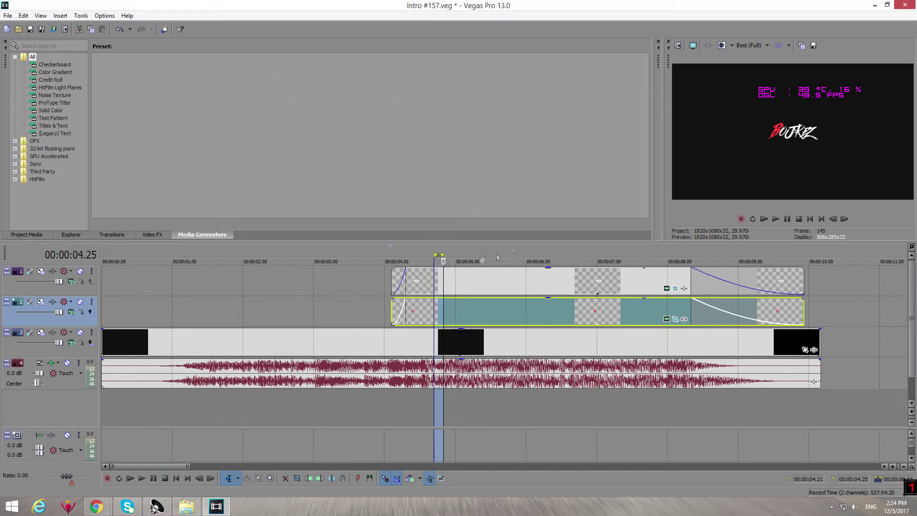
Step: Play the intro from near its beginning and pause at about 6 seconds, on the full name
{"action": "left_click", "coordinate": [130, 248]}
{"action": "key", "text": "space"}
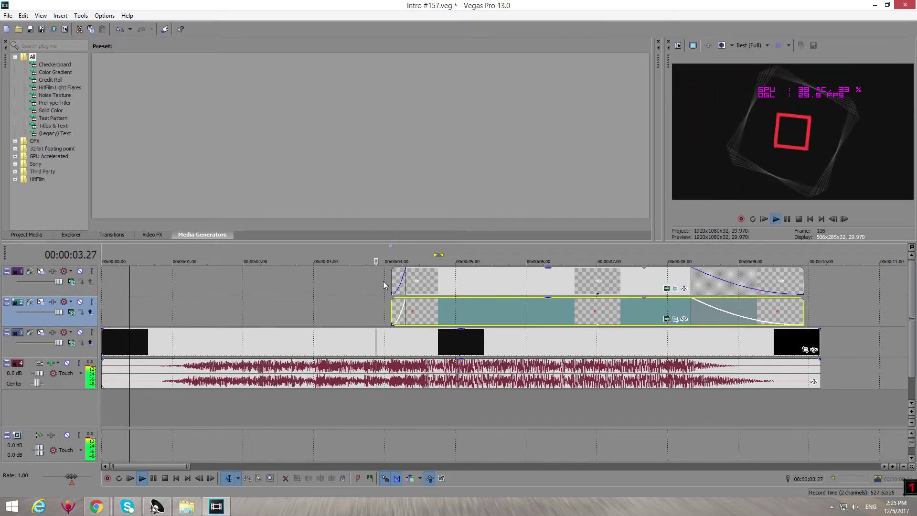
{"action": "key", "text": "Return"}
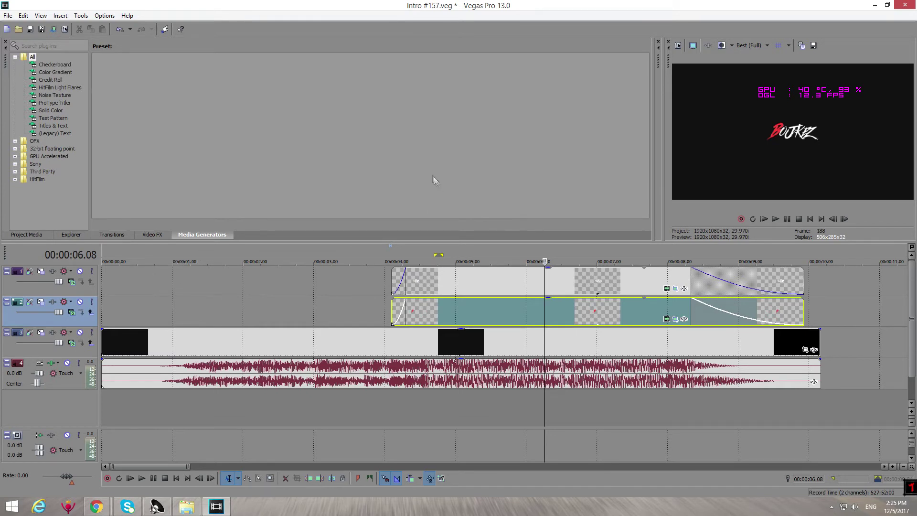
{"action": "left_click", "coordinate": [874, 6]}
{"action": "left_click", "coordinate": [821, 69]}
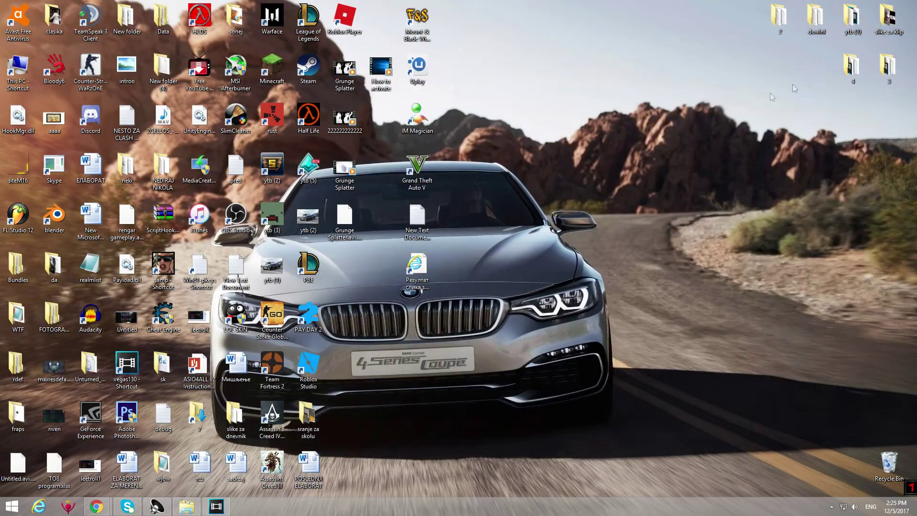
{"action": "left_click", "coordinate": [210, 505]}
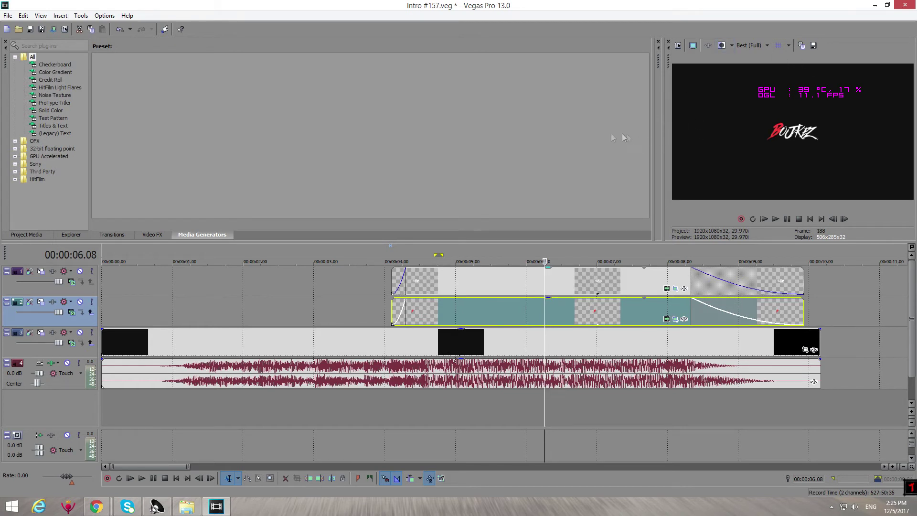
Step: Render the project as Intro #157.avi to the Desktop with the HD 1080-60i YUV template and loop-region-only rendering off
{"action": "left_click", "coordinate": [8, 16]}
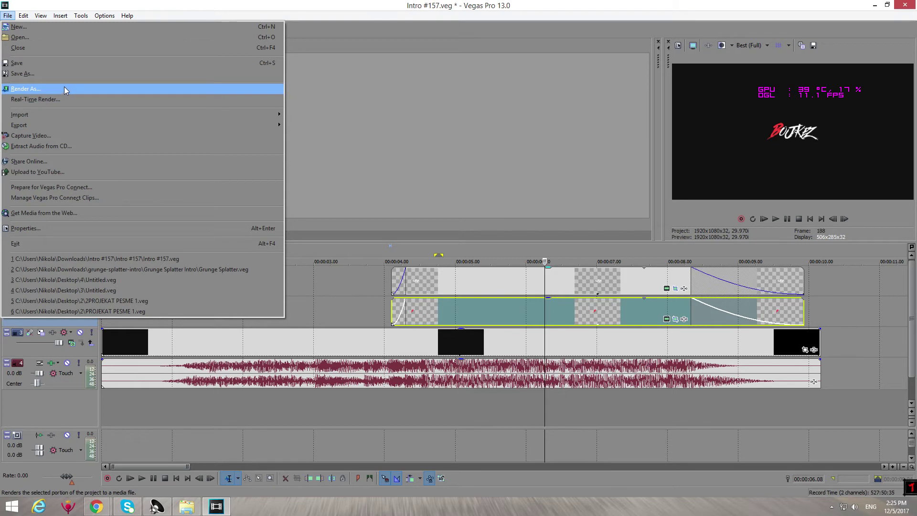
{"action": "left_click", "coordinate": [47, 88]}
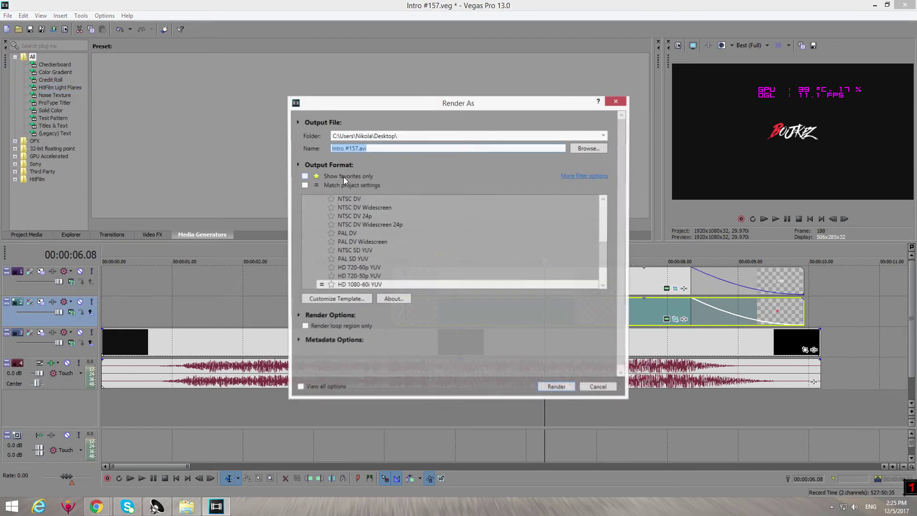
{"action": "left_click", "coordinate": [305, 326]}
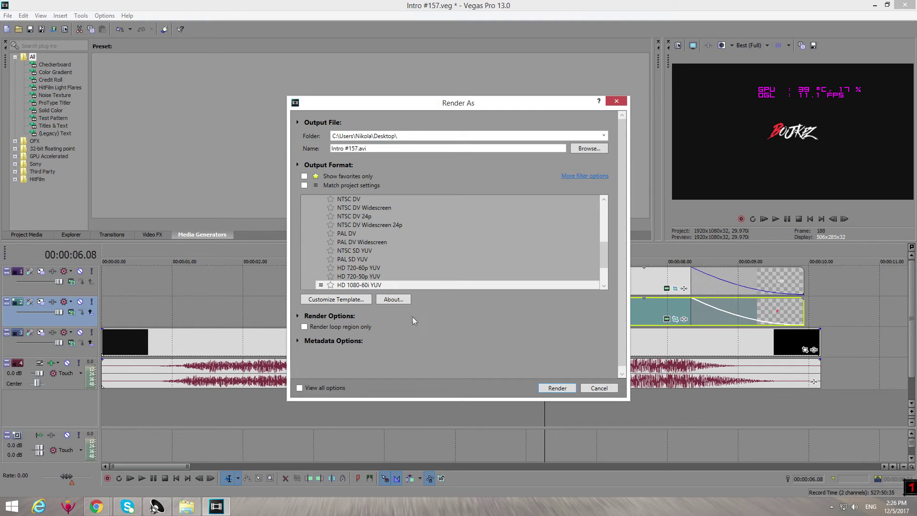
{"action": "left_click_drag", "start_coordinate": [401, 106], "coordinate": [439, 371]}
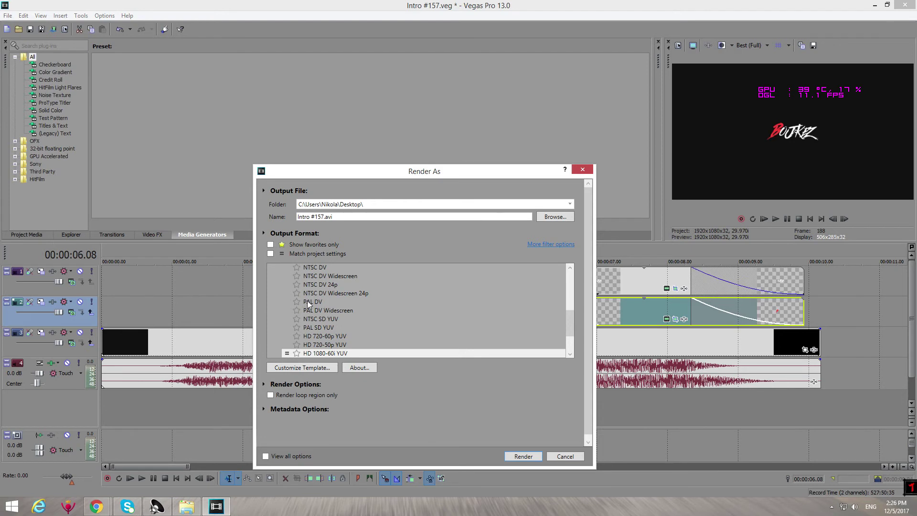
{"action": "left_click_drag", "start_coordinate": [571, 313], "coordinate": [568, 334]}
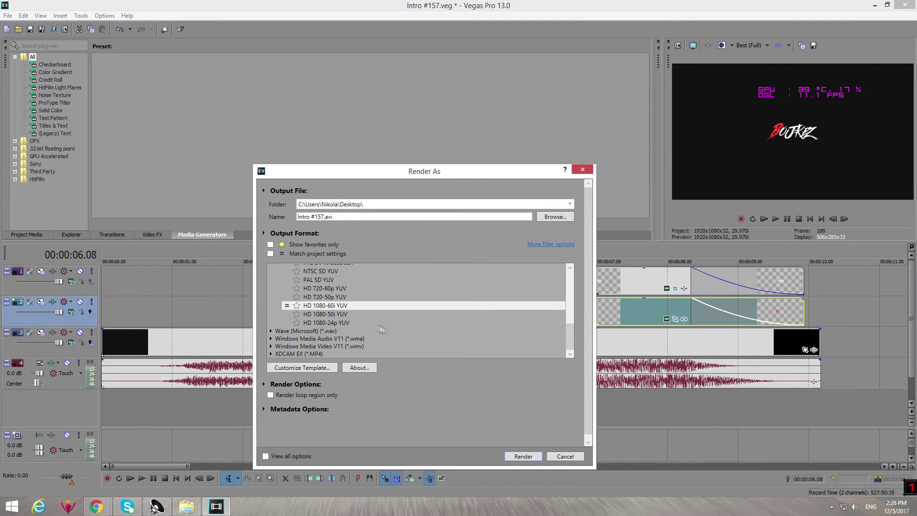
{"action": "left_click", "coordinate": [527, 454]}
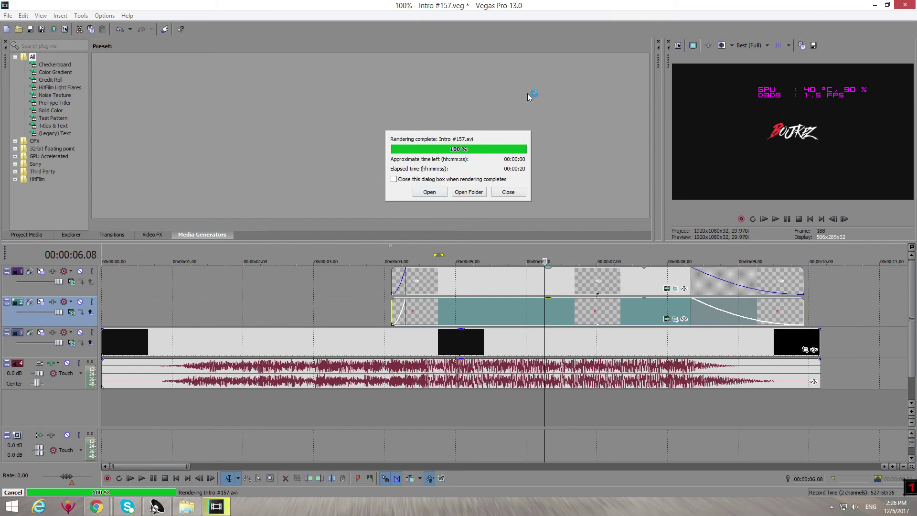
Step: Open the rendered intro in the media player, lower the volume, watch the name animation, and close the player
{"action": "left_click", "coordinate": [431, 195]}
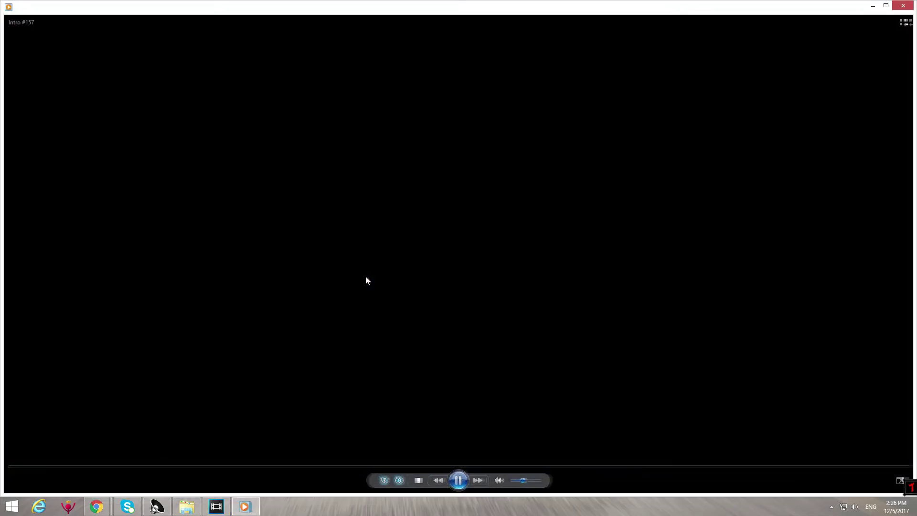
{"action": "left_click", "coordinate": [515, 481]}
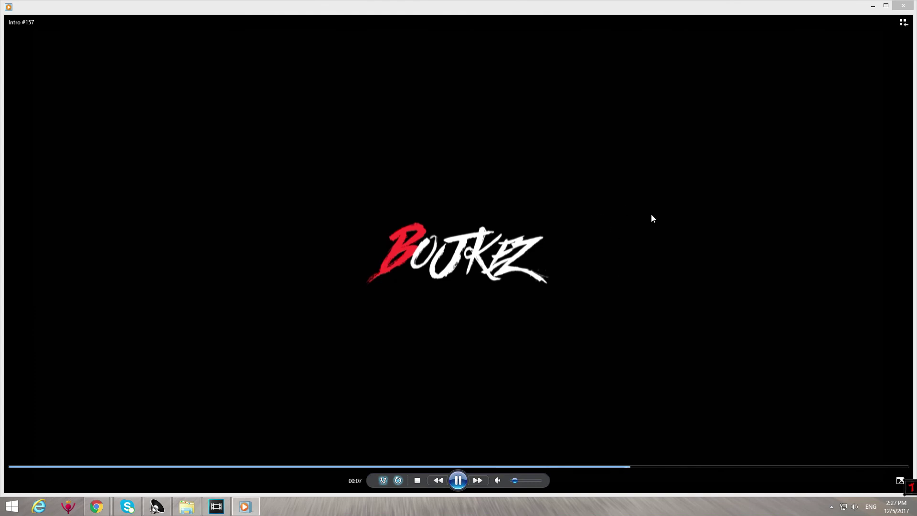
{"action": "key", "text": "alt+F4"}
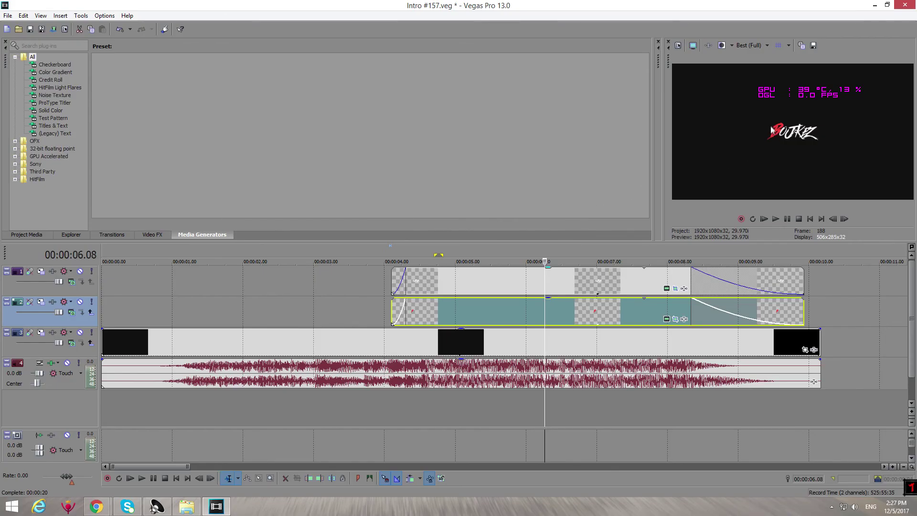